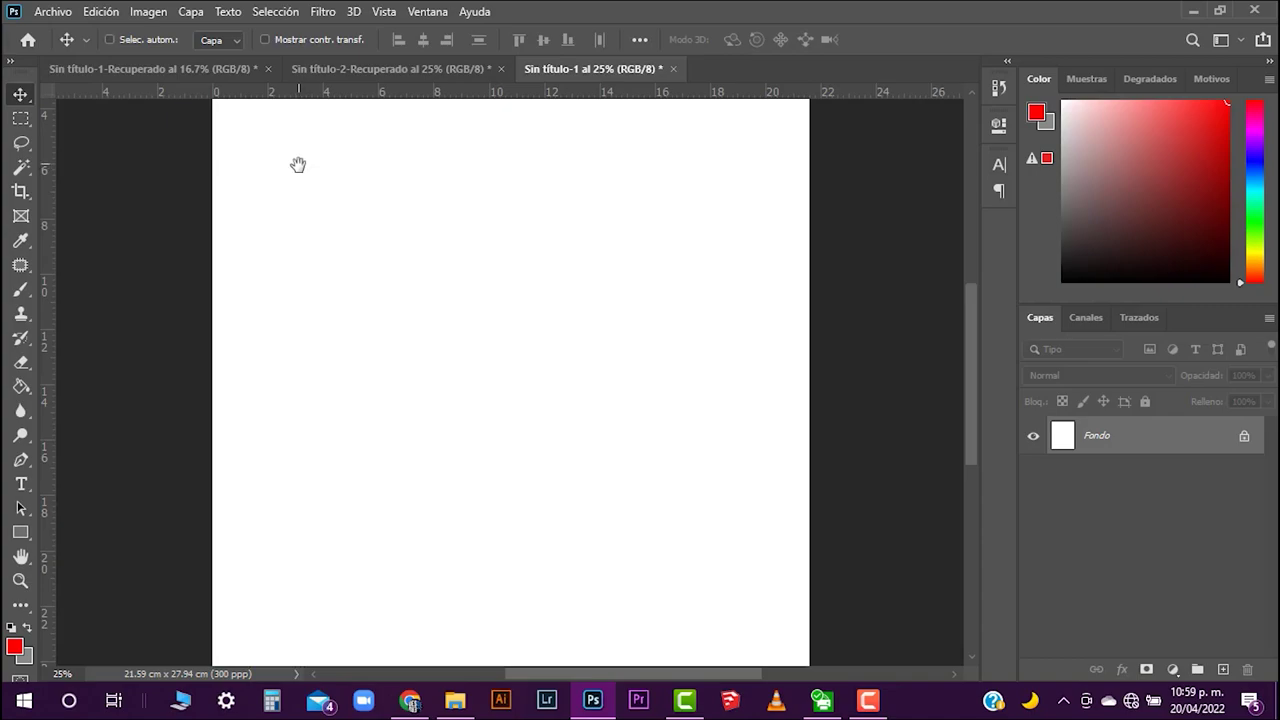
Place a vertical guide at 3 cm and a horizontal guide at 10 cm from the page's upper-left corner.
key("ctrl+plus")
left_click_drag(46, 230, 299, 232)
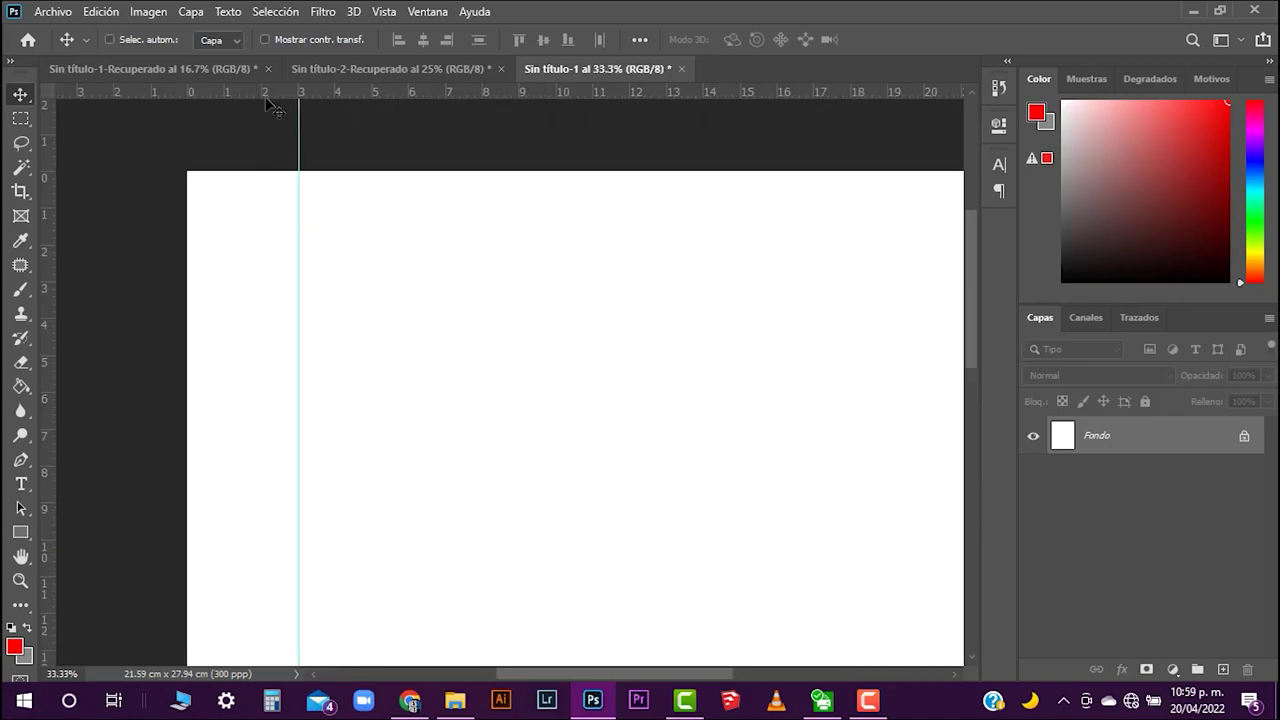
left_click_drag(271, 95, 197, 543)
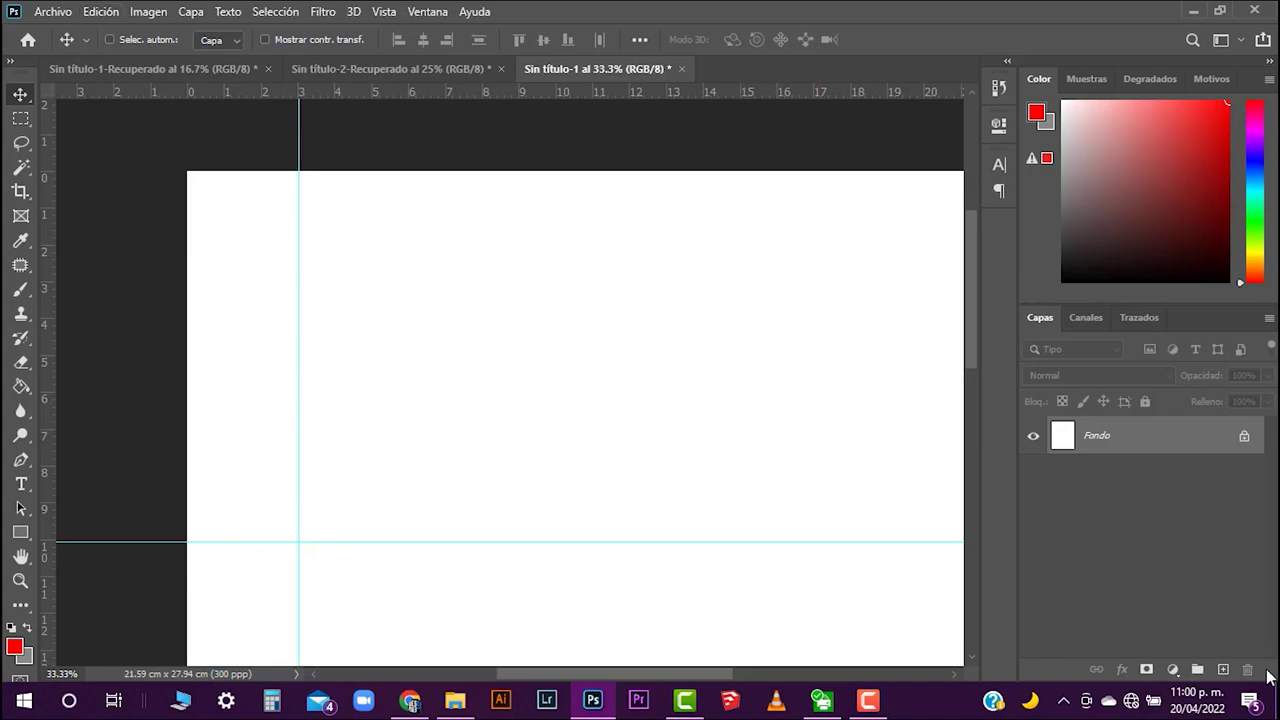
Add a new layer and make a 3 by 10 cm rectangular selection from the page corner to the guides' intersection.
left_click(1222, 669)
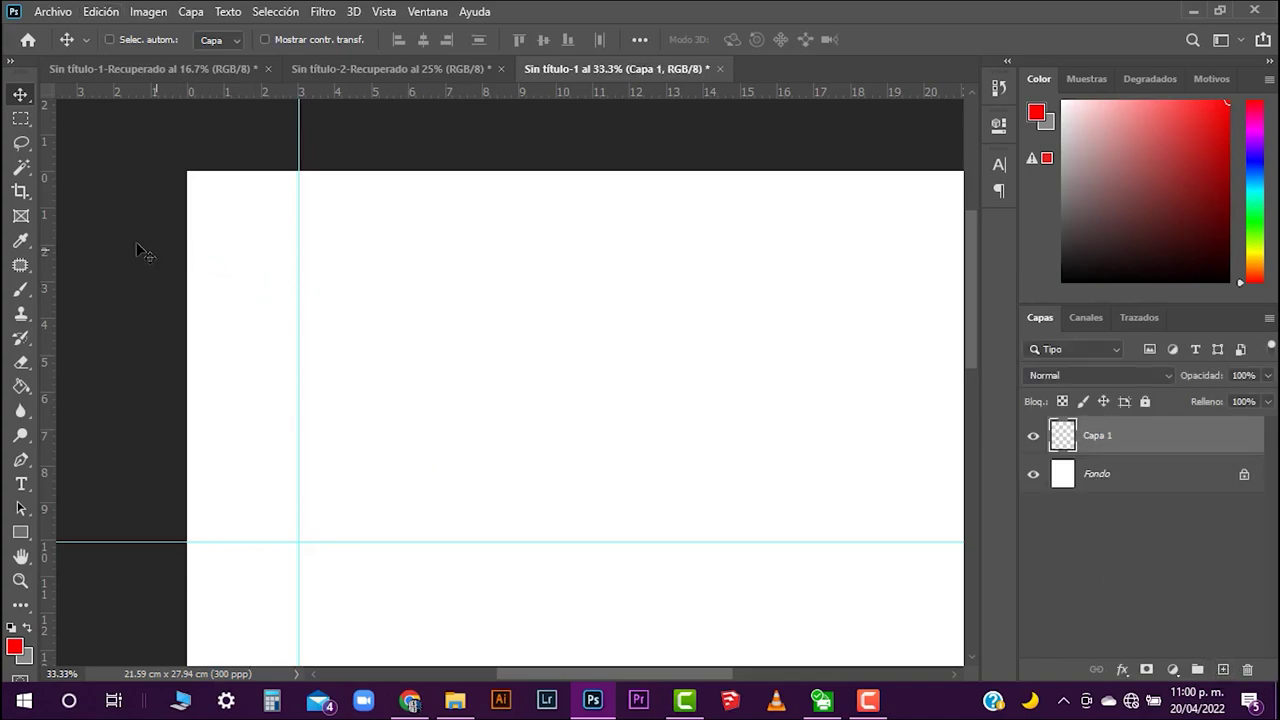
left_click(20, 118)
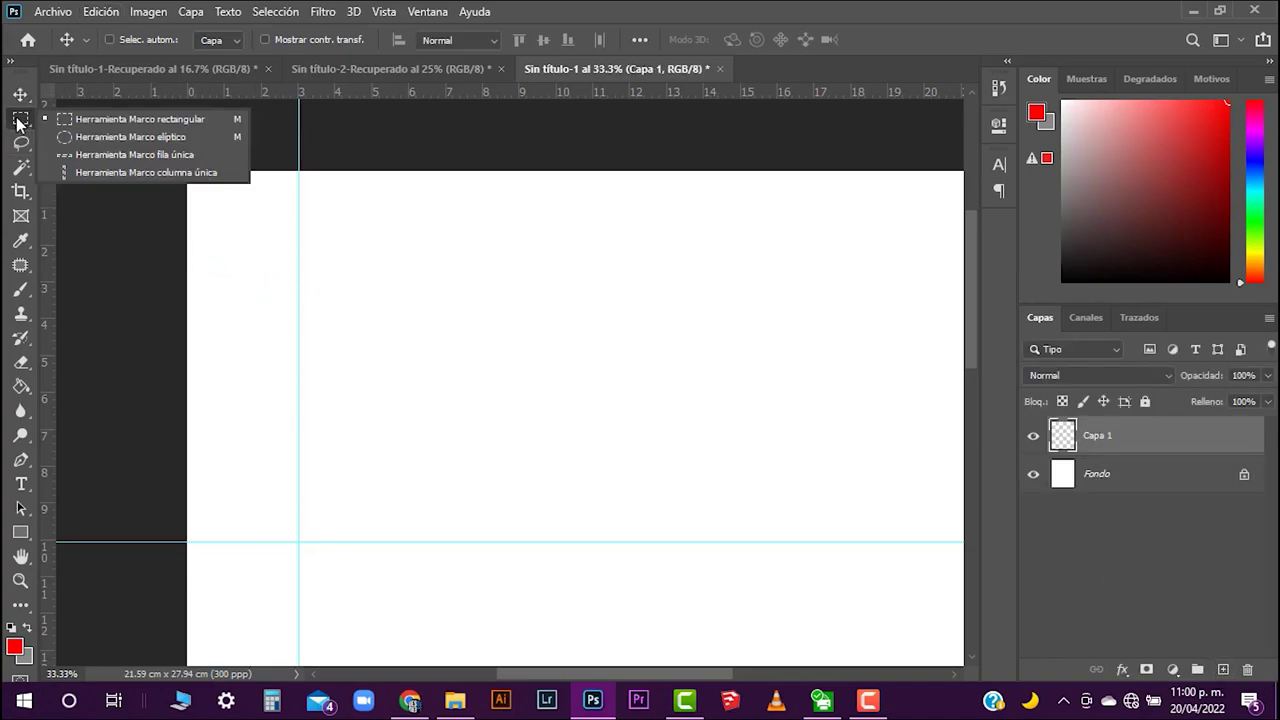
left_click(116, 124)
left_click_drag(188, 172, 299, 541)
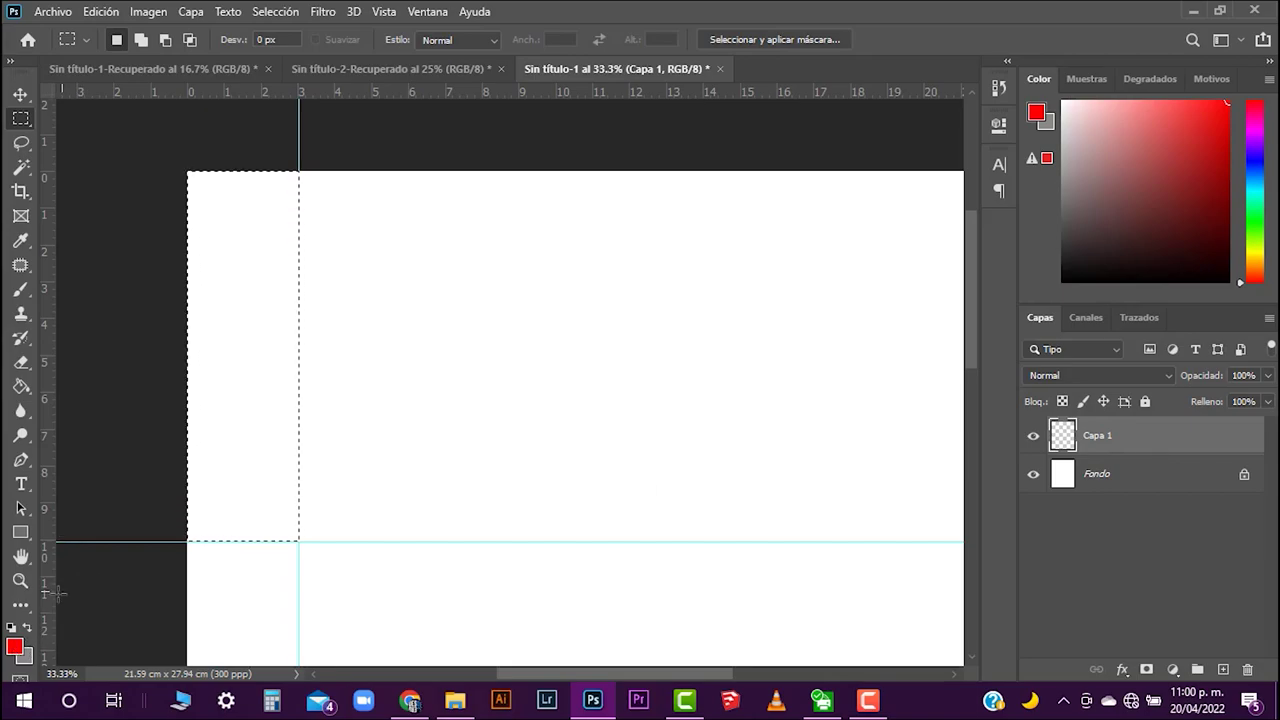
Fill the selection with black, deselect it, and move the black rectangle slightly inward from the page corner.
left_click(12, 628)
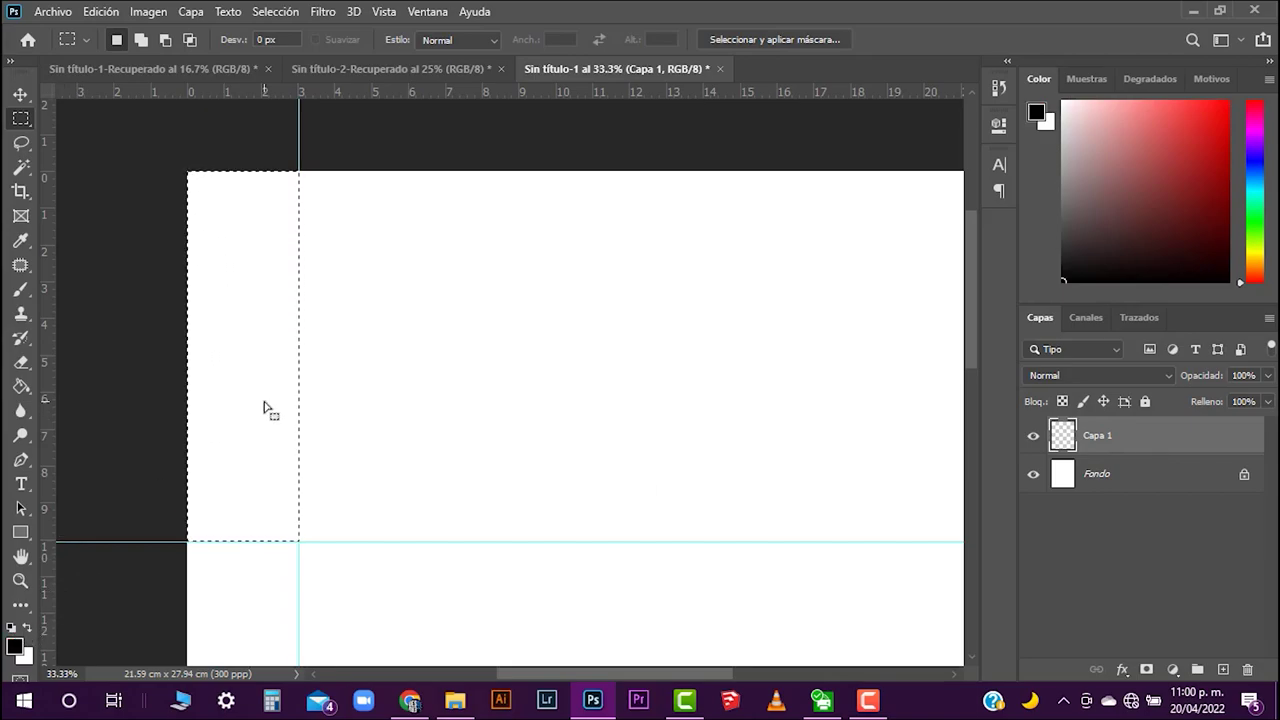
key("g")
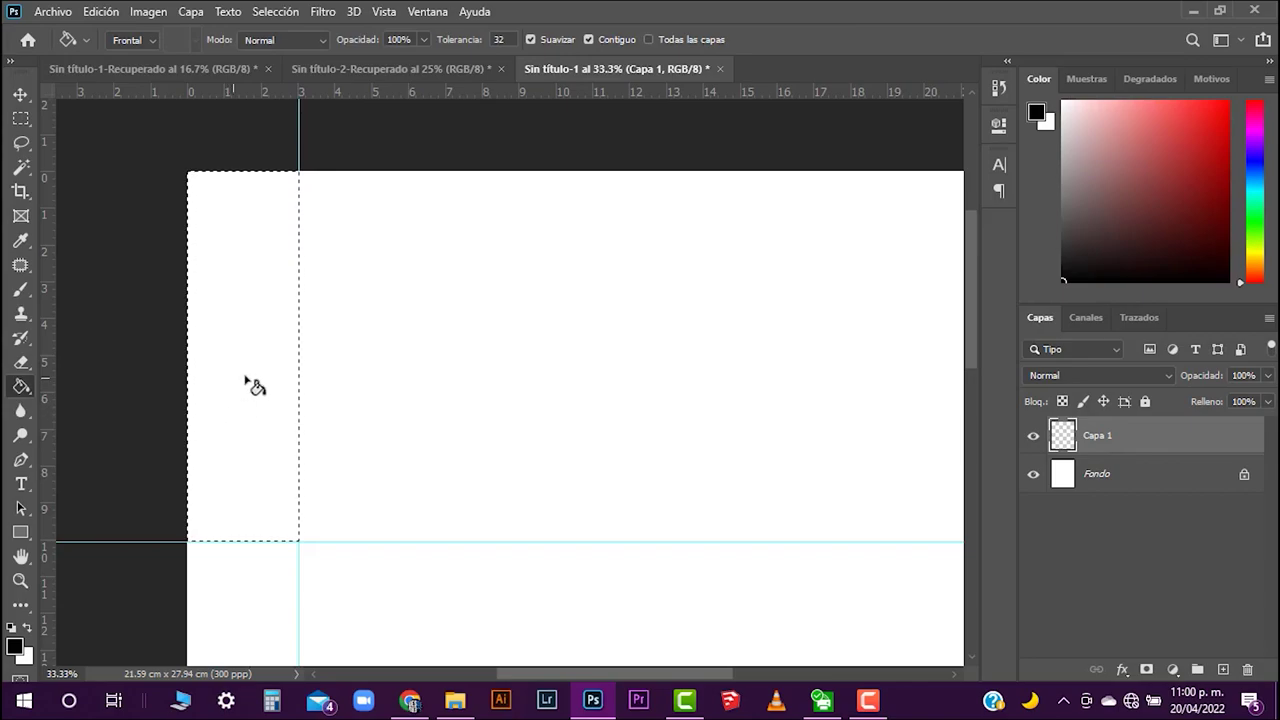
left_click(216, 343)
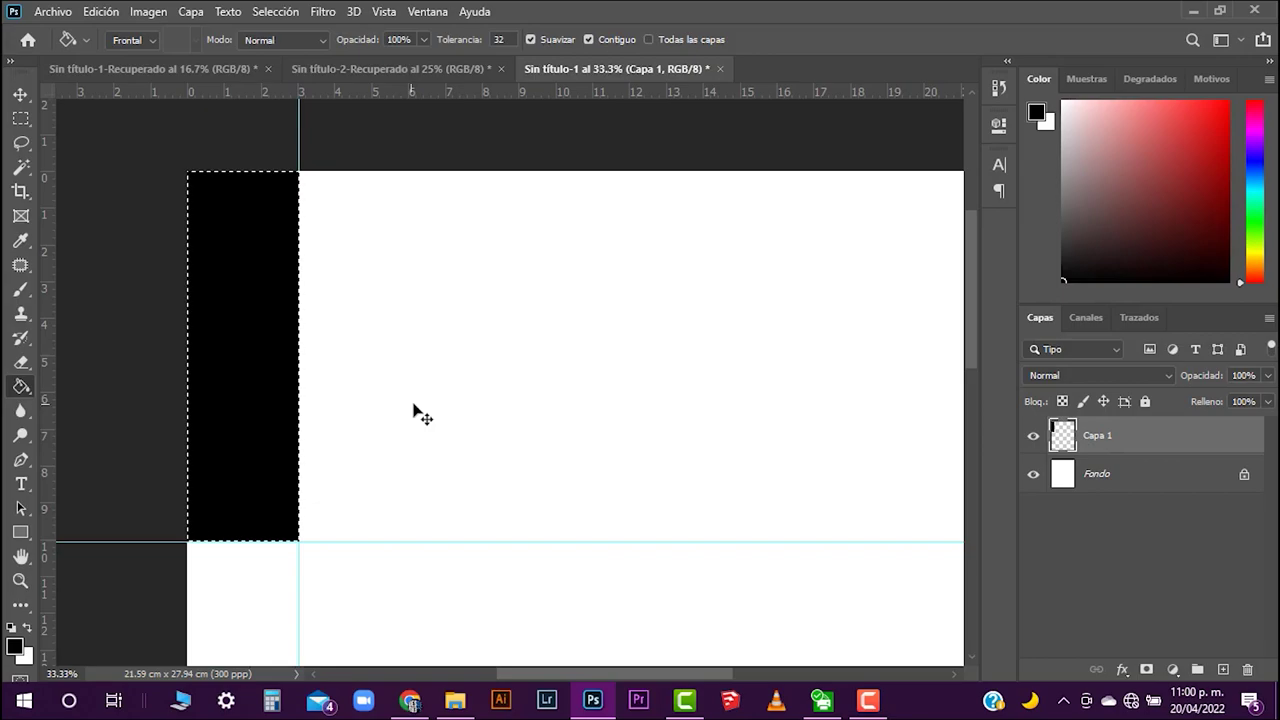
key("ctrl+d")
key("v")
mouse_move(242, 398)
left_mouse_down()
mouse_move(268, 412)
mouse_move(262, 402)
left_mouse_up()
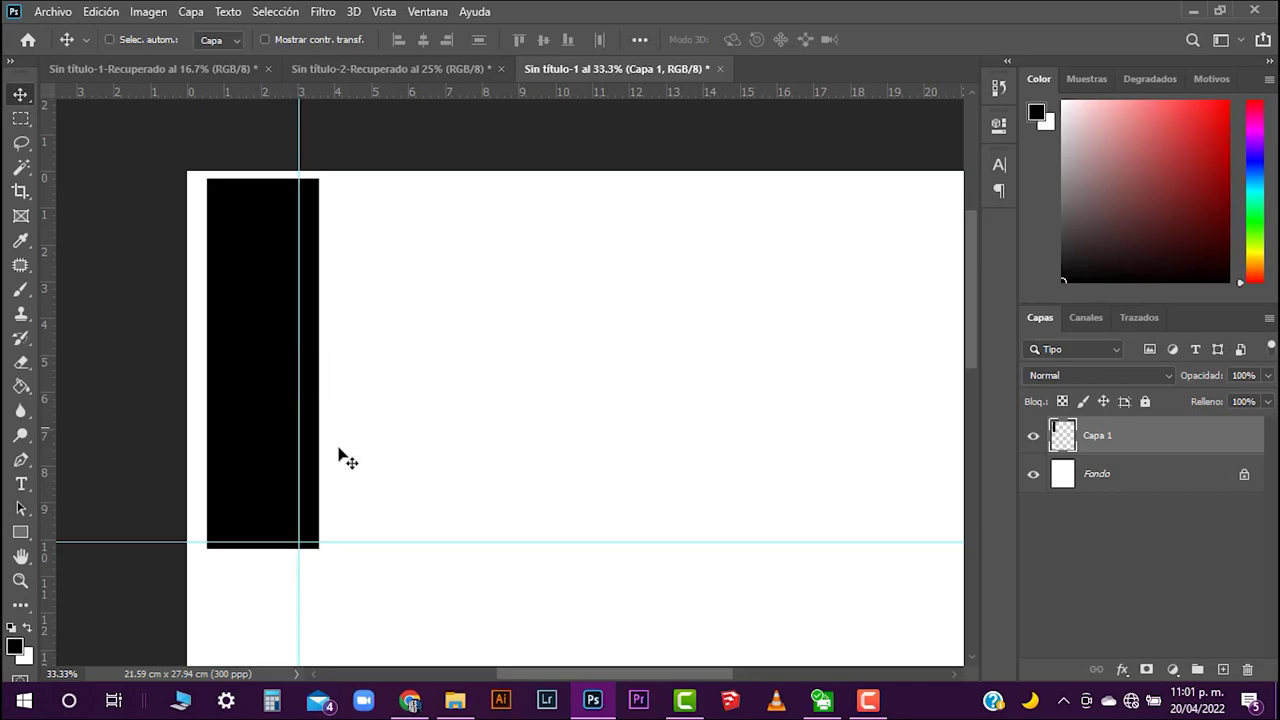
Place the "logo blanco" image in the document, scale it to about 23.88%, and position it at the upper end of the black rectangle.
left_click(455, 700)
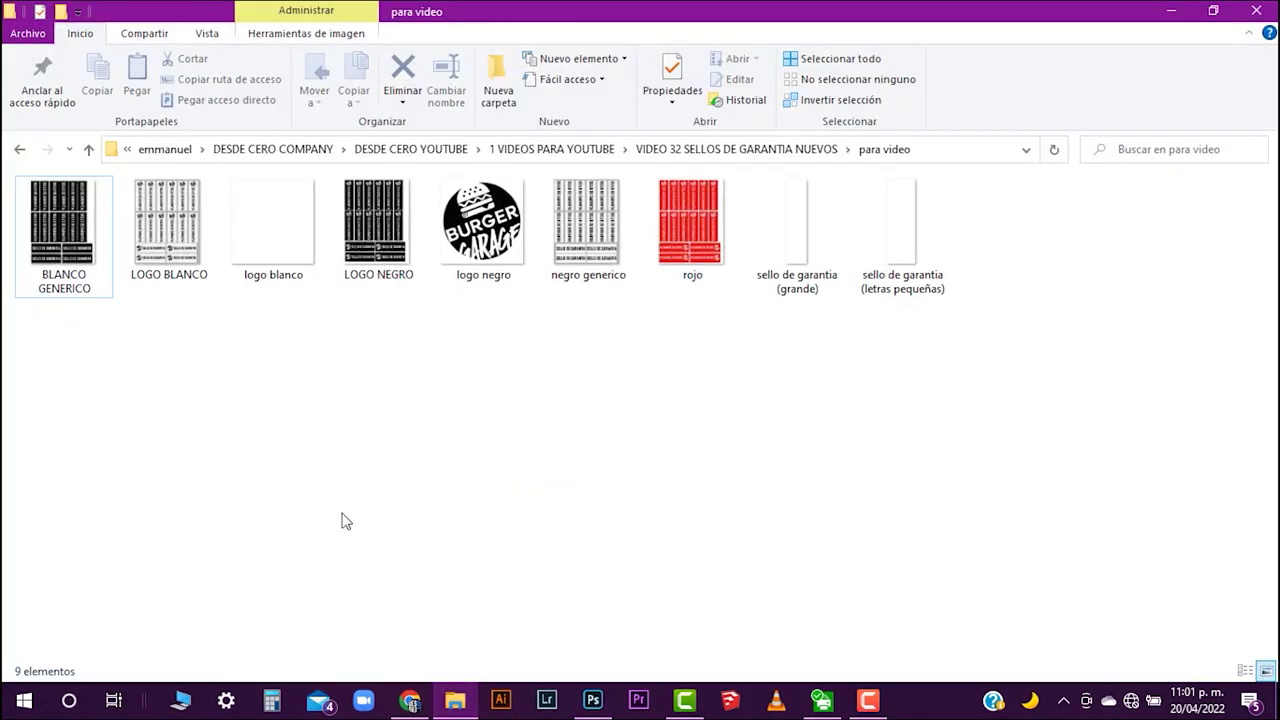
left_click_drag(234, 240, 323, 317)
left_click_drag(287, 270, 288, 272)
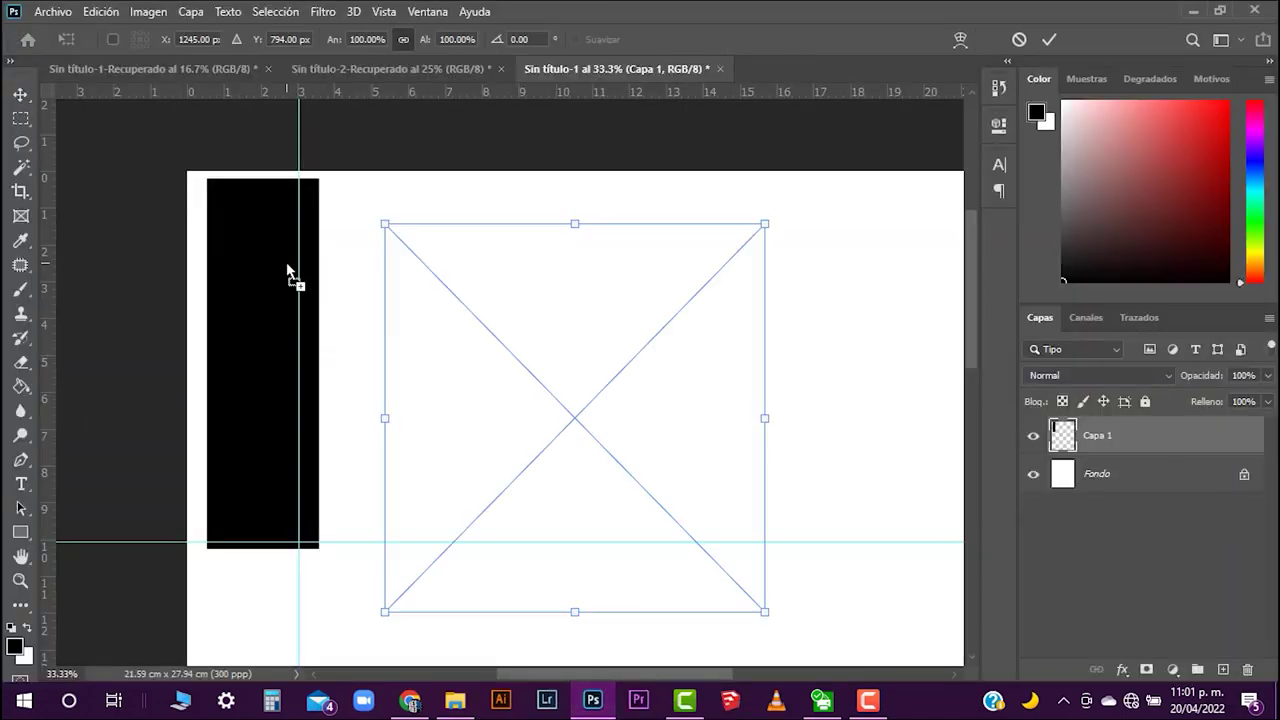
left_click_drag(764, 224, 476, 521)
left_click_drag(432, 570, 264, 237)
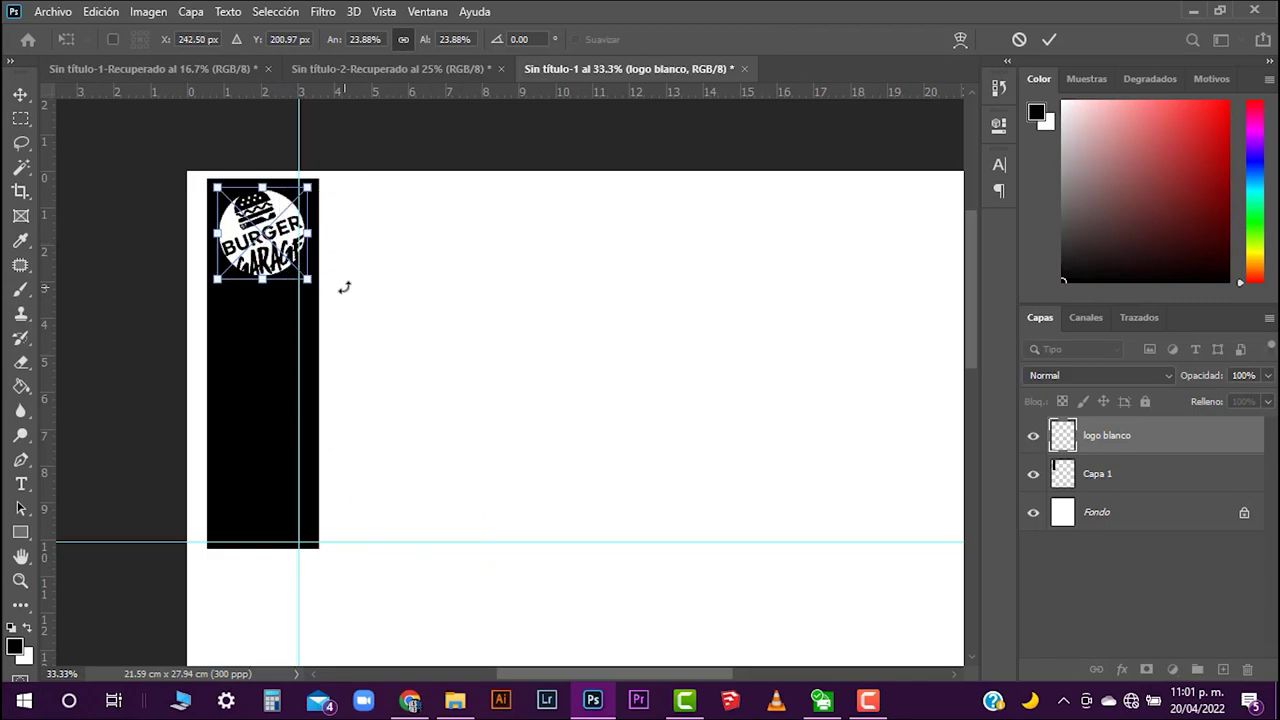
key("Return")
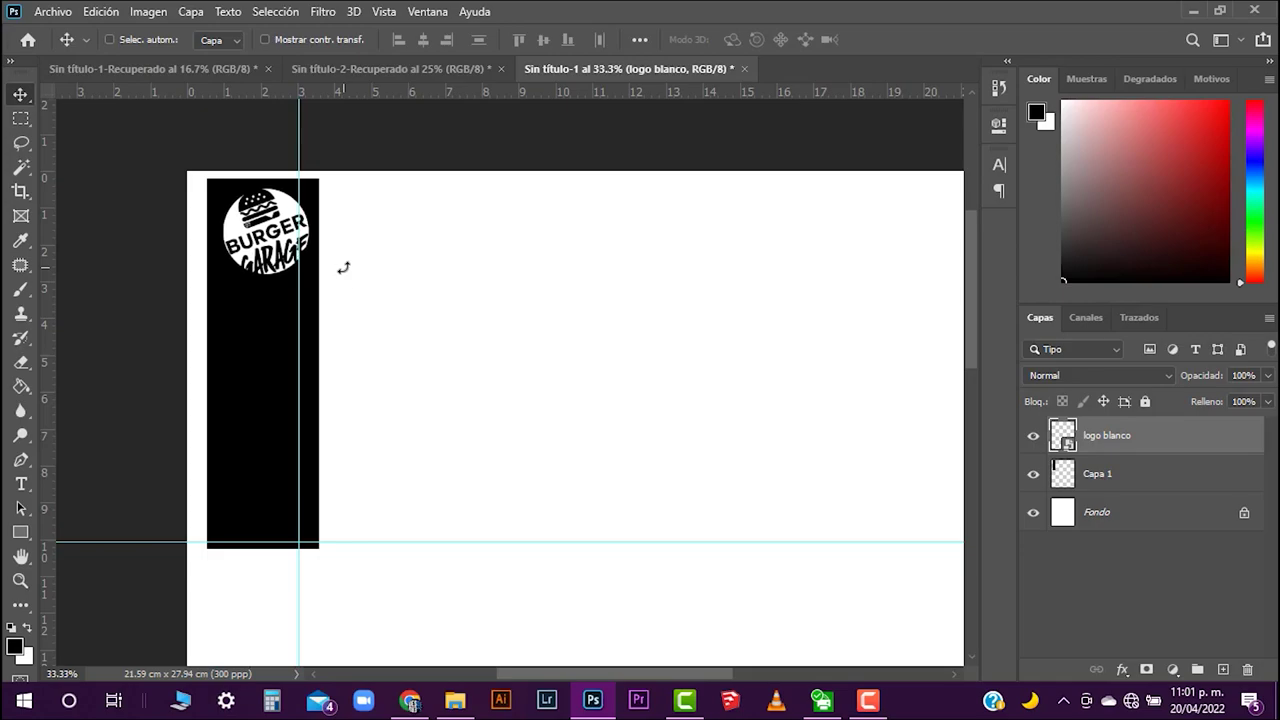
Place the "sello de garantia (grande)" image on the black rectangle, directly below the logo.
left_click(458, 701)
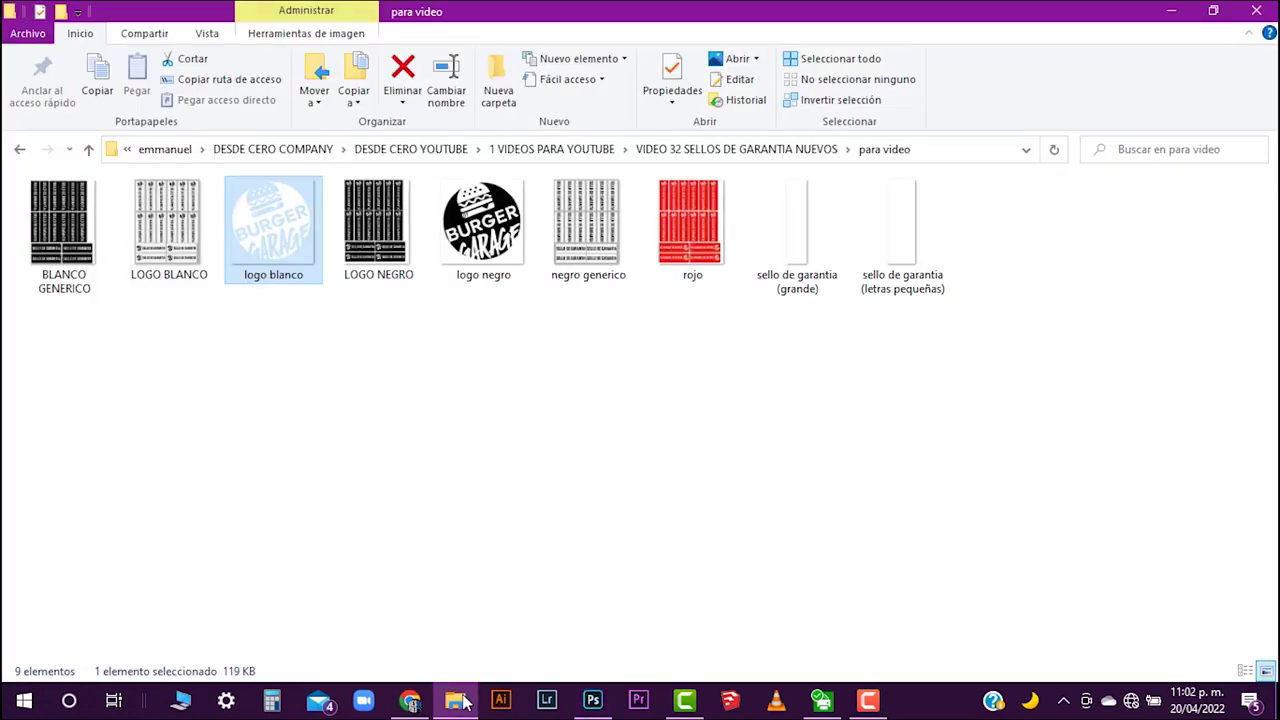
left_click_drag(769, 245, 256, 420)
left_click_drag(557, 437, 271, 430)
left_click_drag(298, 246, 294, 262)
key("Return")
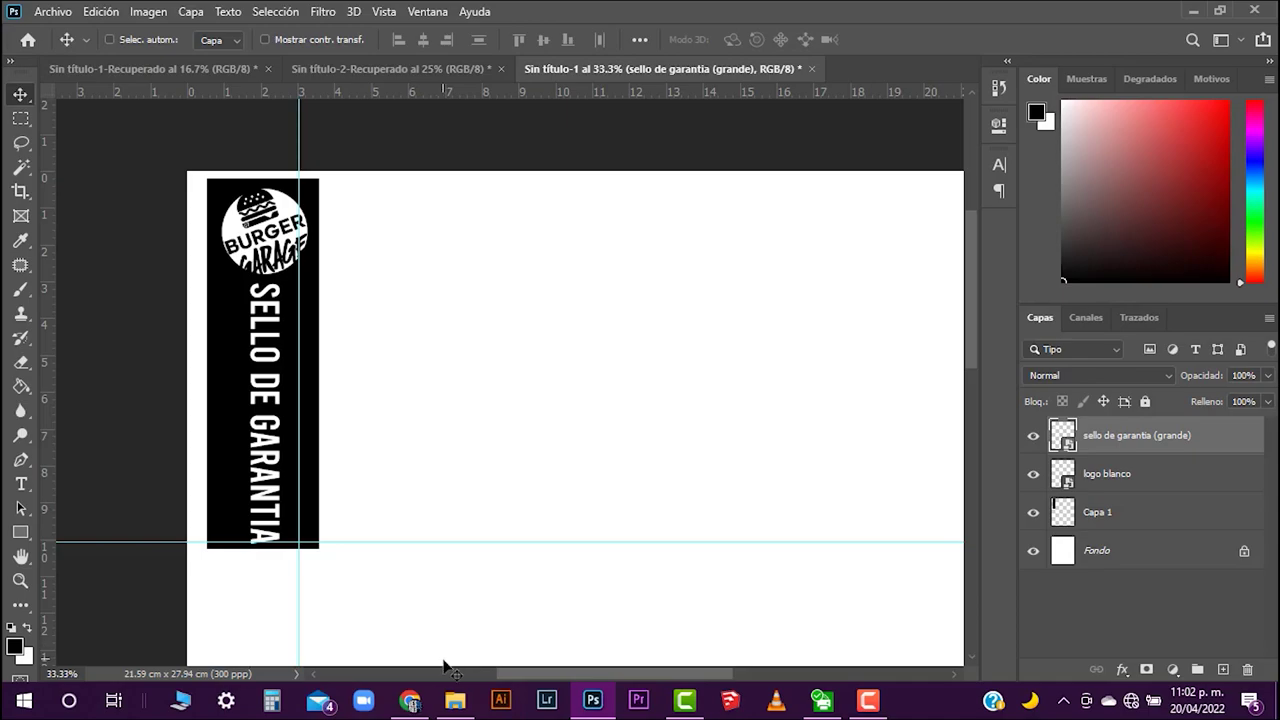
Place the "sello de garantia (letras pequeñas)" image at 100% scale, centred over the black rectangle as a background pattern.
left_click(455, 700)
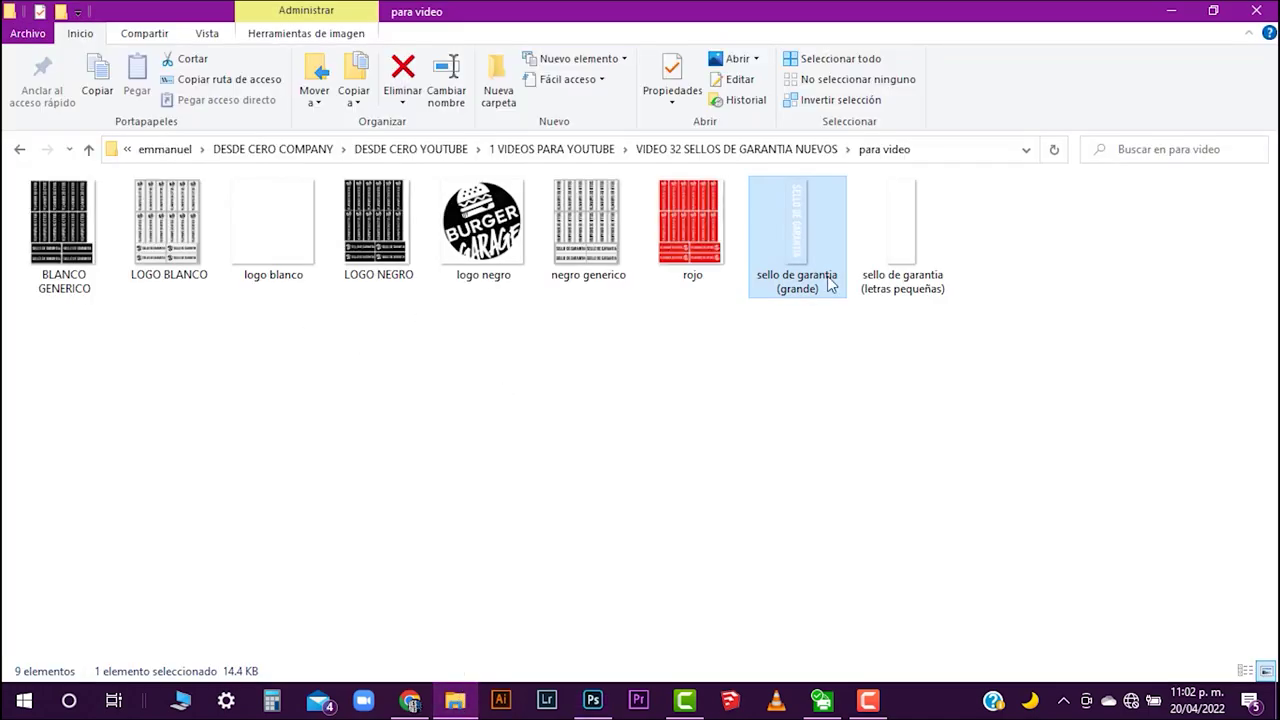
left_click_drag(879, 239, 843, 431)
left_click(917, 206)
left_click_drag(912, 222, 288, 398)
left_click_drag(590, 410, 276, 356)
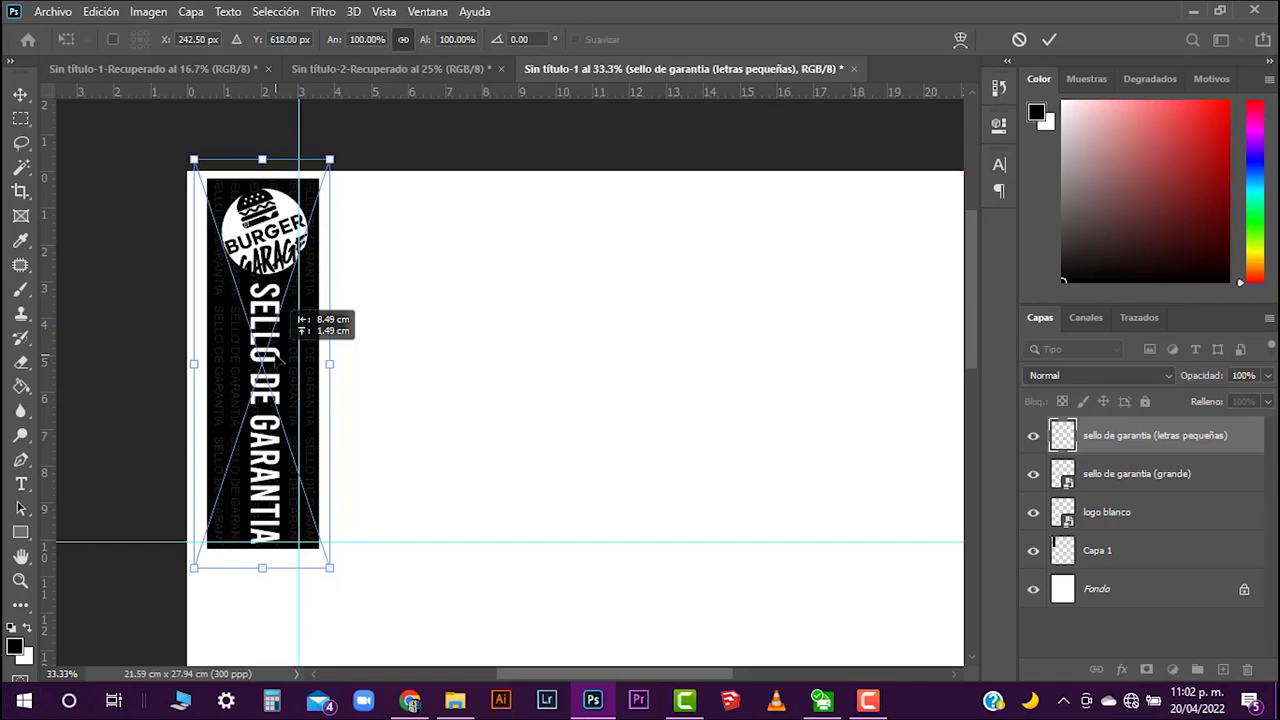
key("Return")
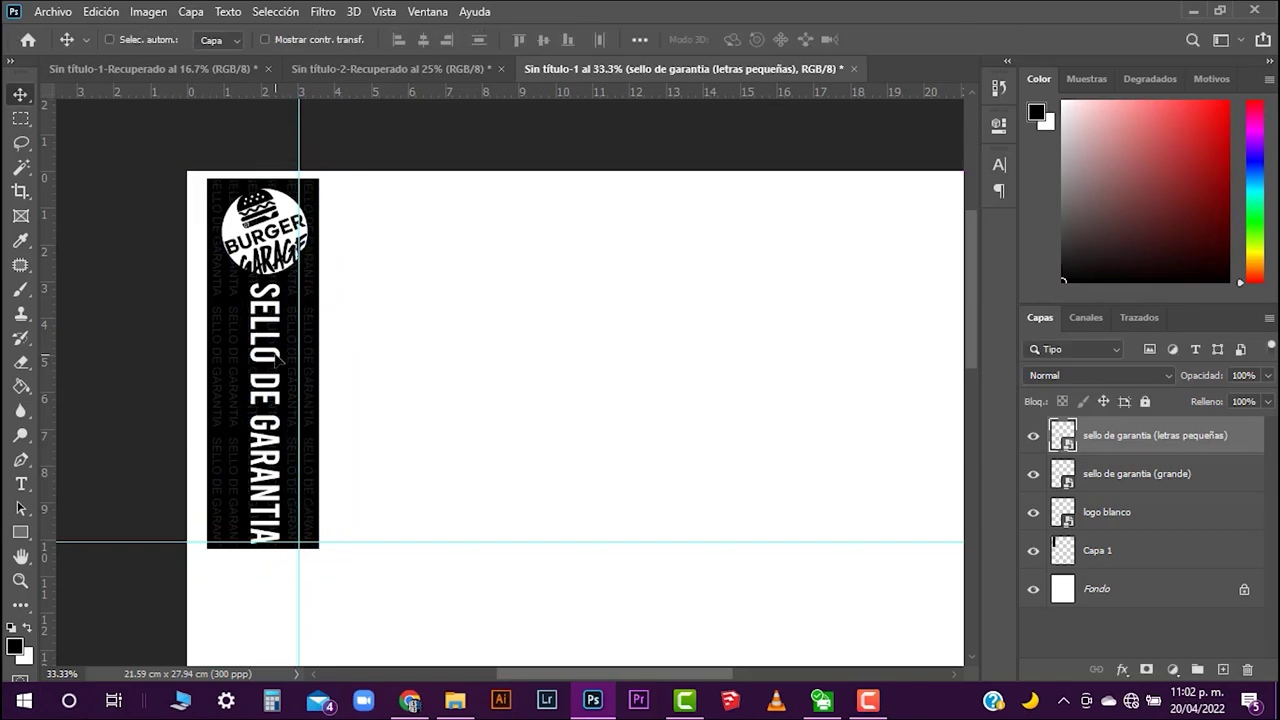
Select all four seal layers except Fondo and shift the seal closer to the page's left edge.
key("ctrl+plus")
key("ctrl+plus")
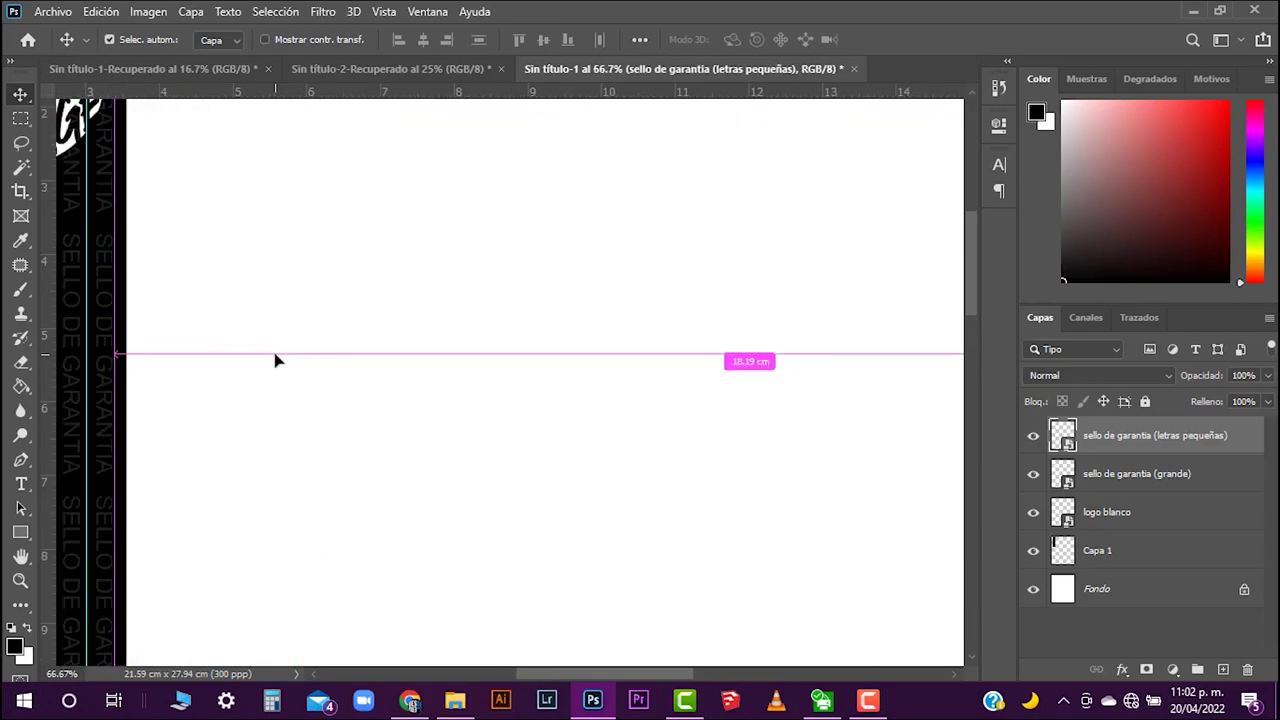
left_click_drag(118, 270, 457, 246)
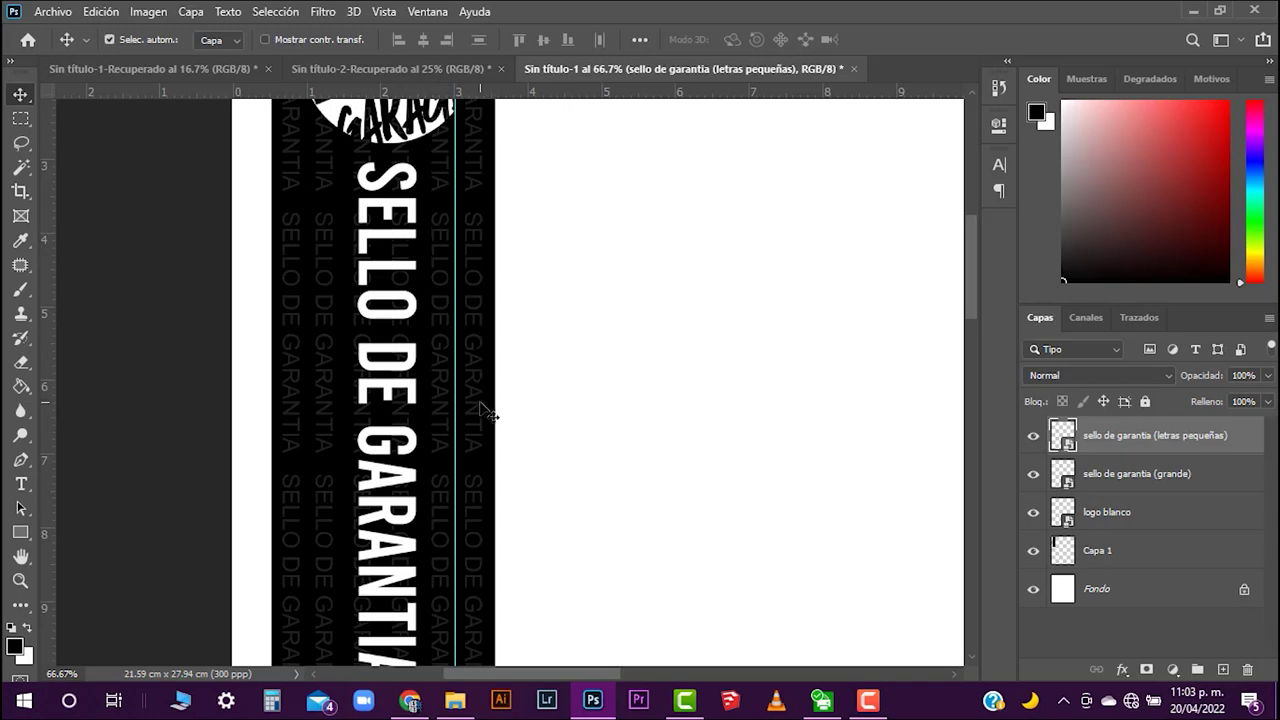
scroll(488, 412, "down", 3)
left_click_drag(632, 346, 477, 340)
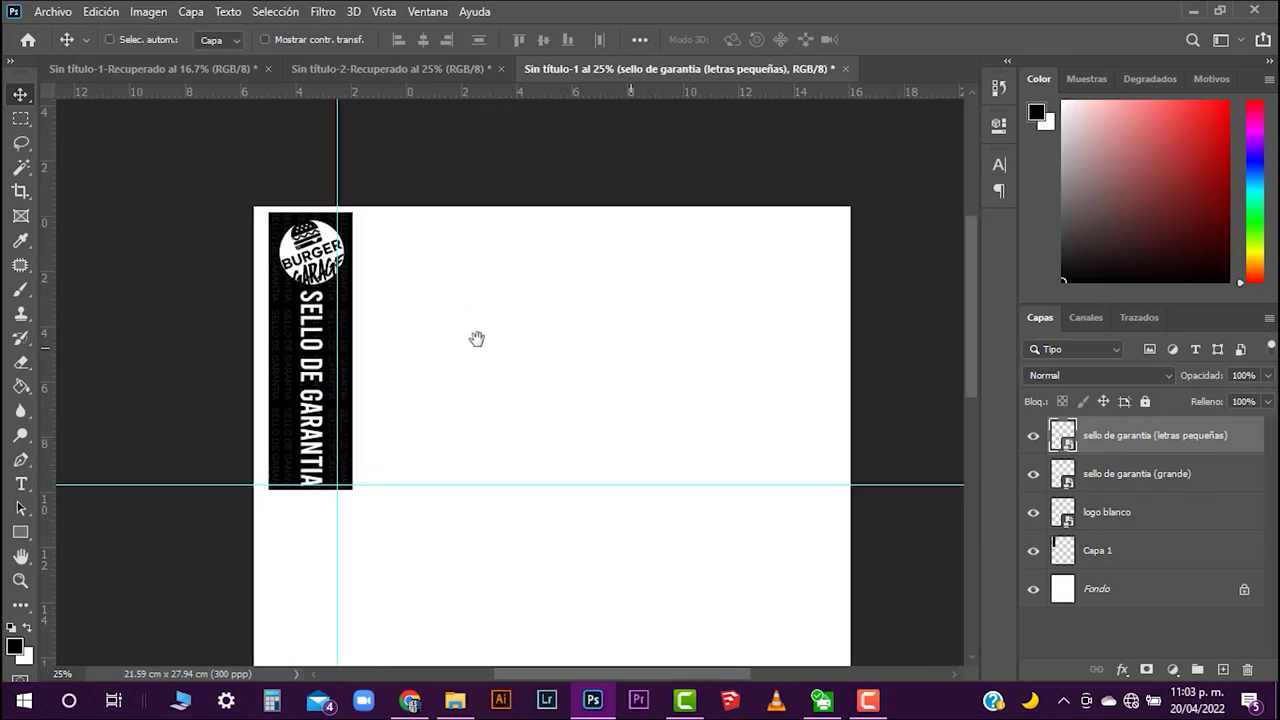
left_click(1112, 549, "shift")
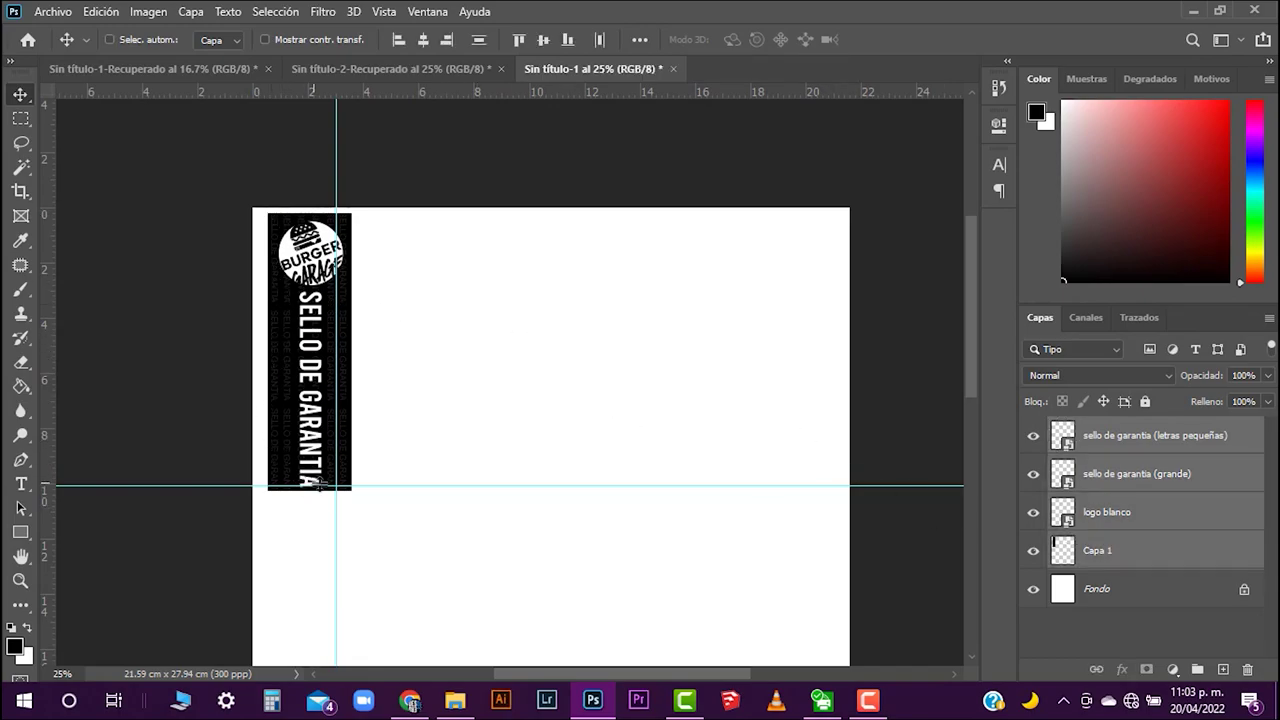
left_click_drag(327, 340, 313, 336)
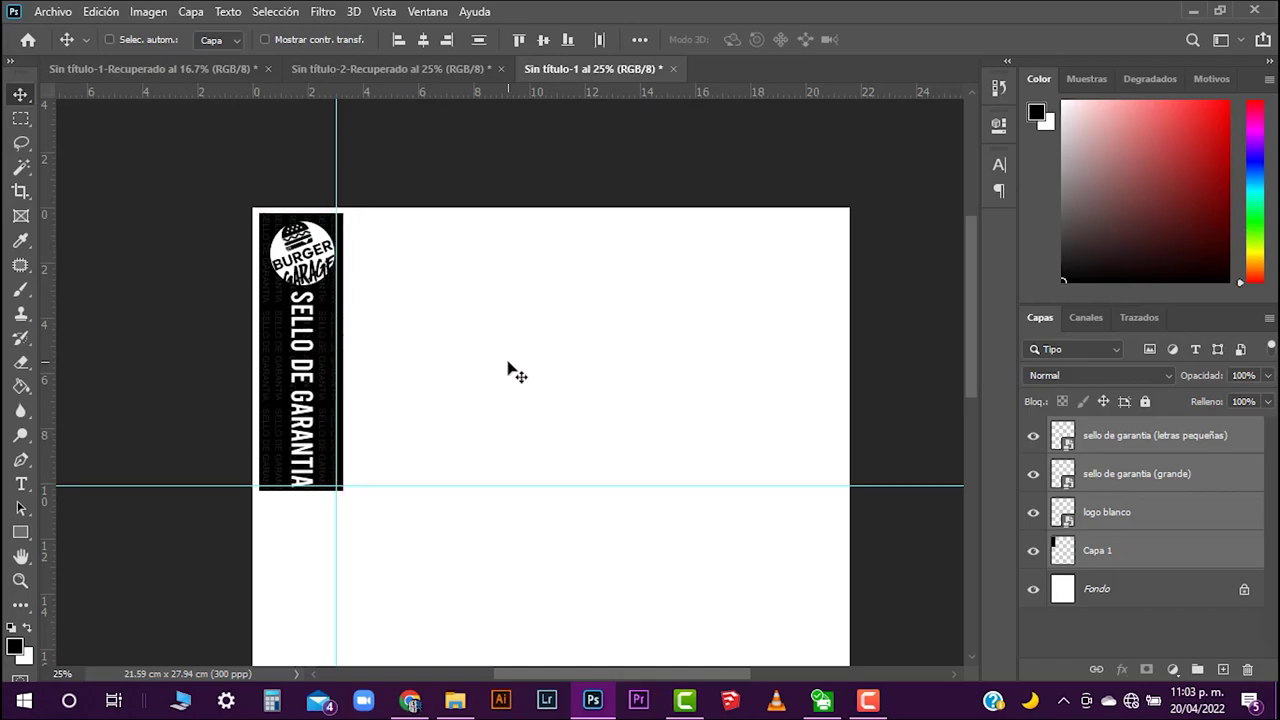
key("shift+Left")
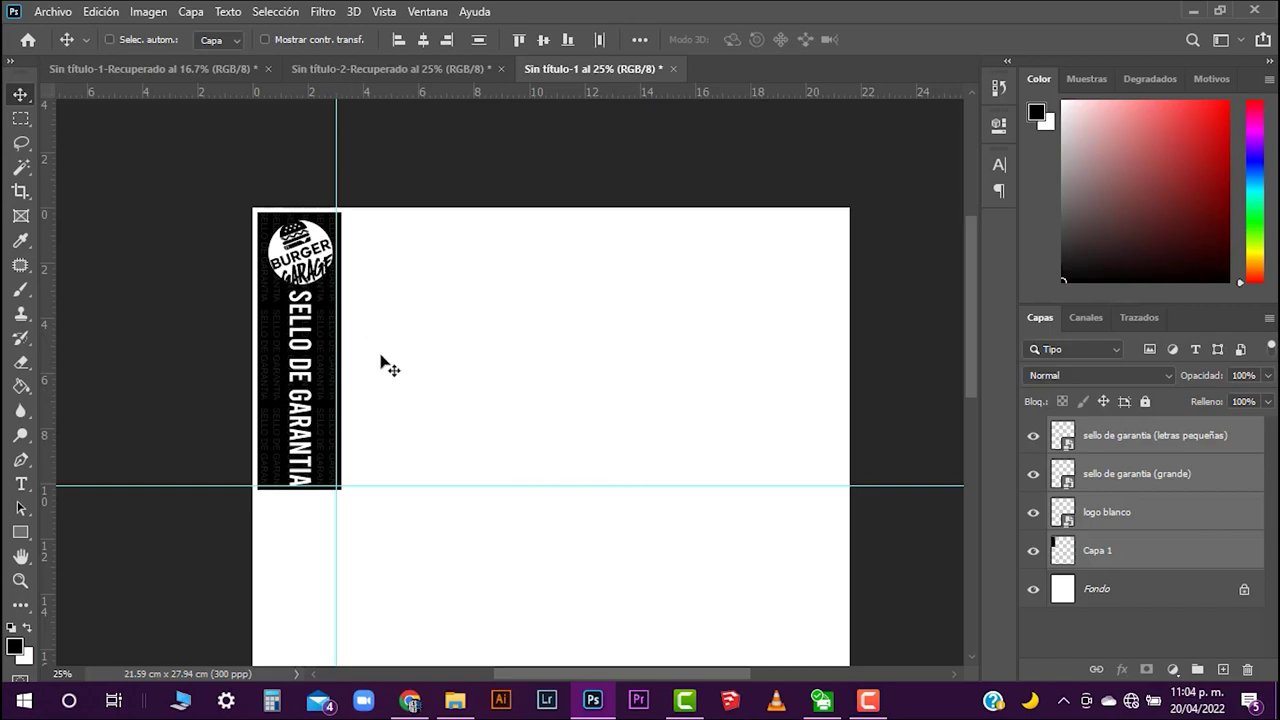
Merge the selected seal layers into one and duplicate the seal into an evenly spaced row of six across the page.
right_click(1108, 523)
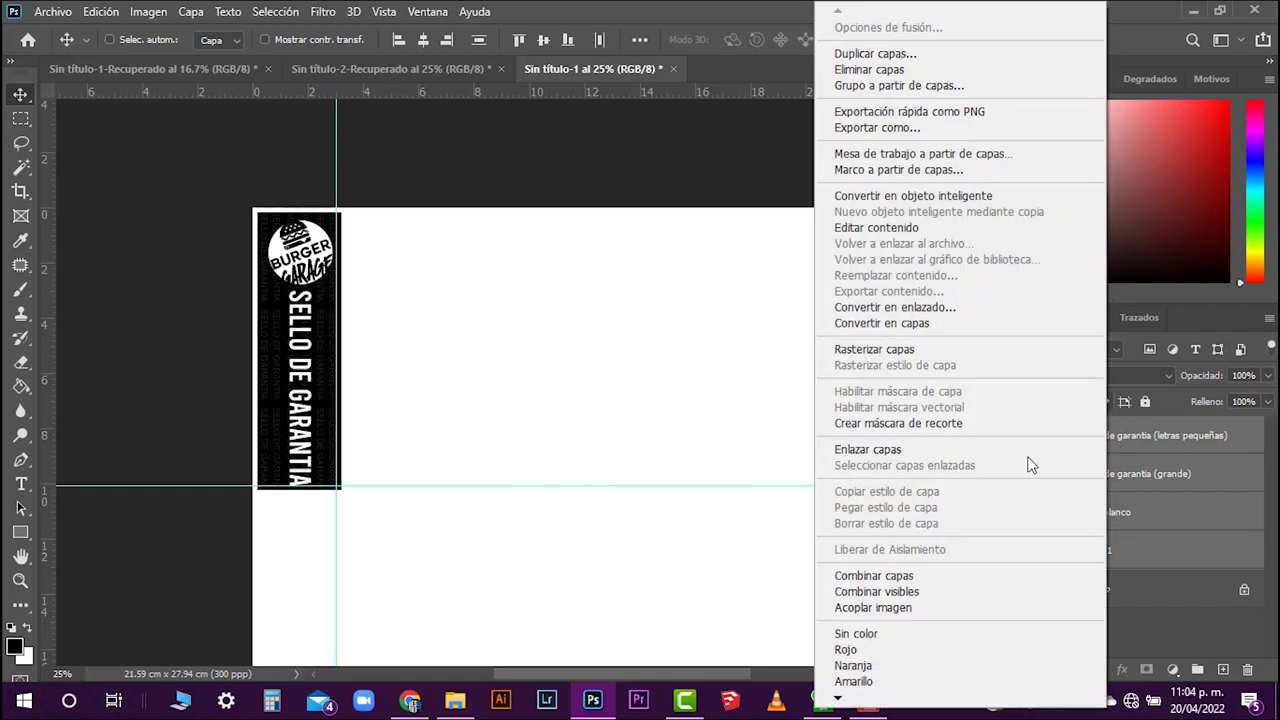
left_click(948, 583)
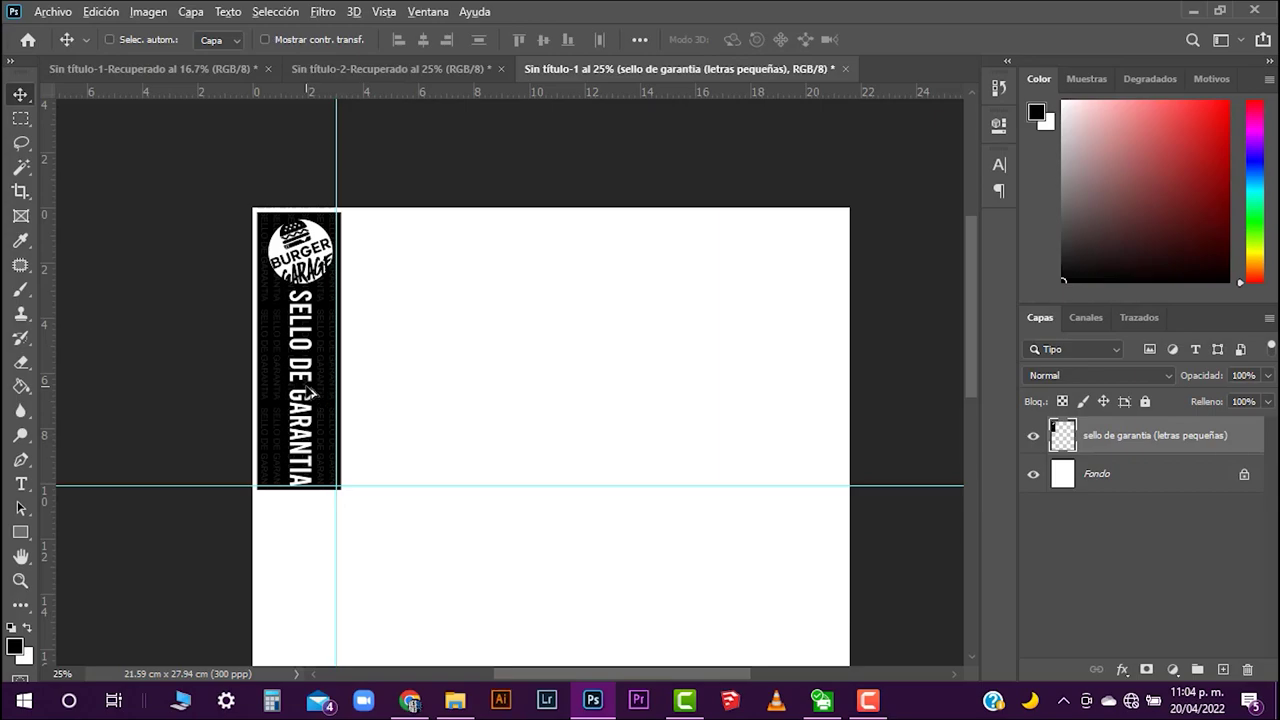
left_click_drag(311, 392, 680, 385)
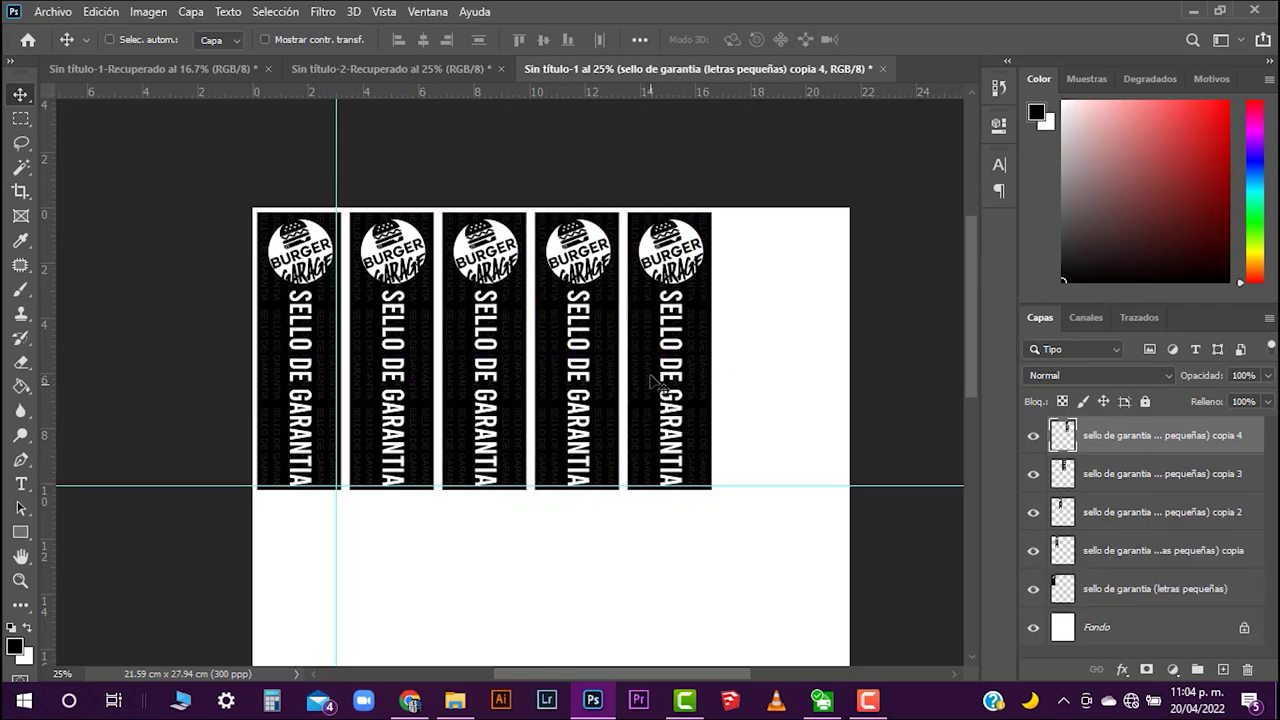
left_click_drag(655, 374, 745, 388)
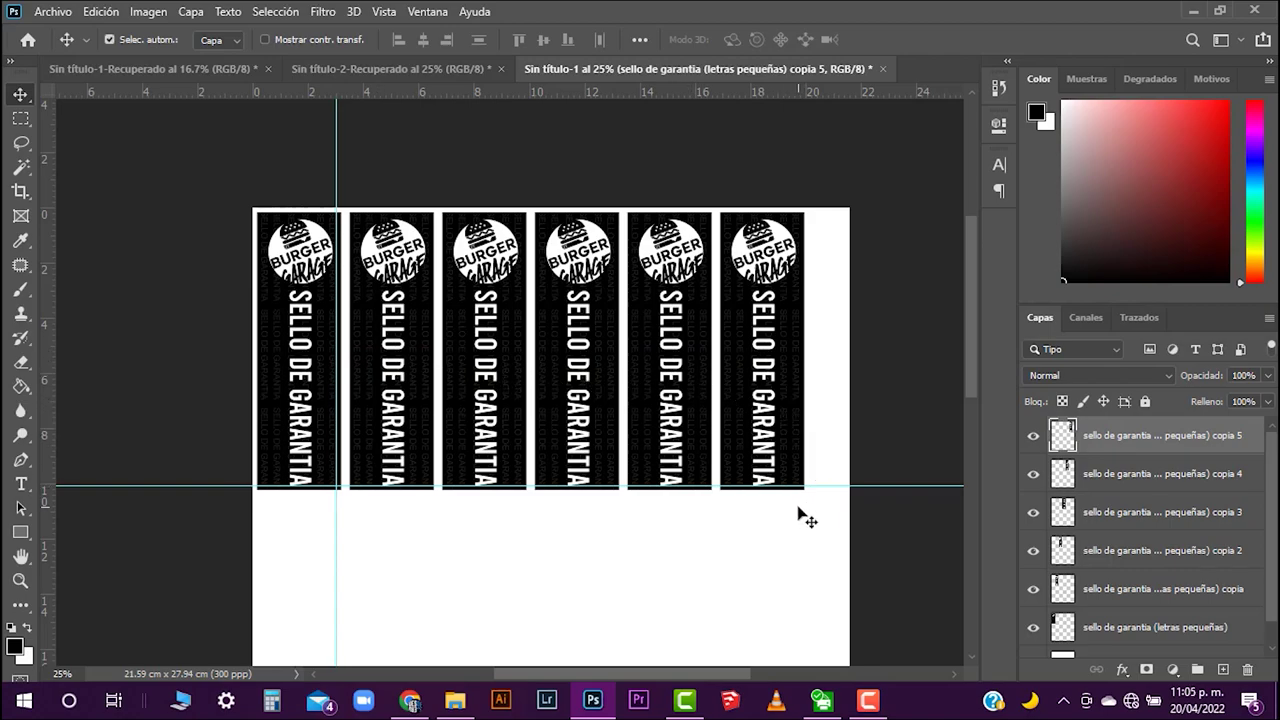
Review the arrangement of the vertical and horizontal seals over the whole page.
key("ctrl+minus")
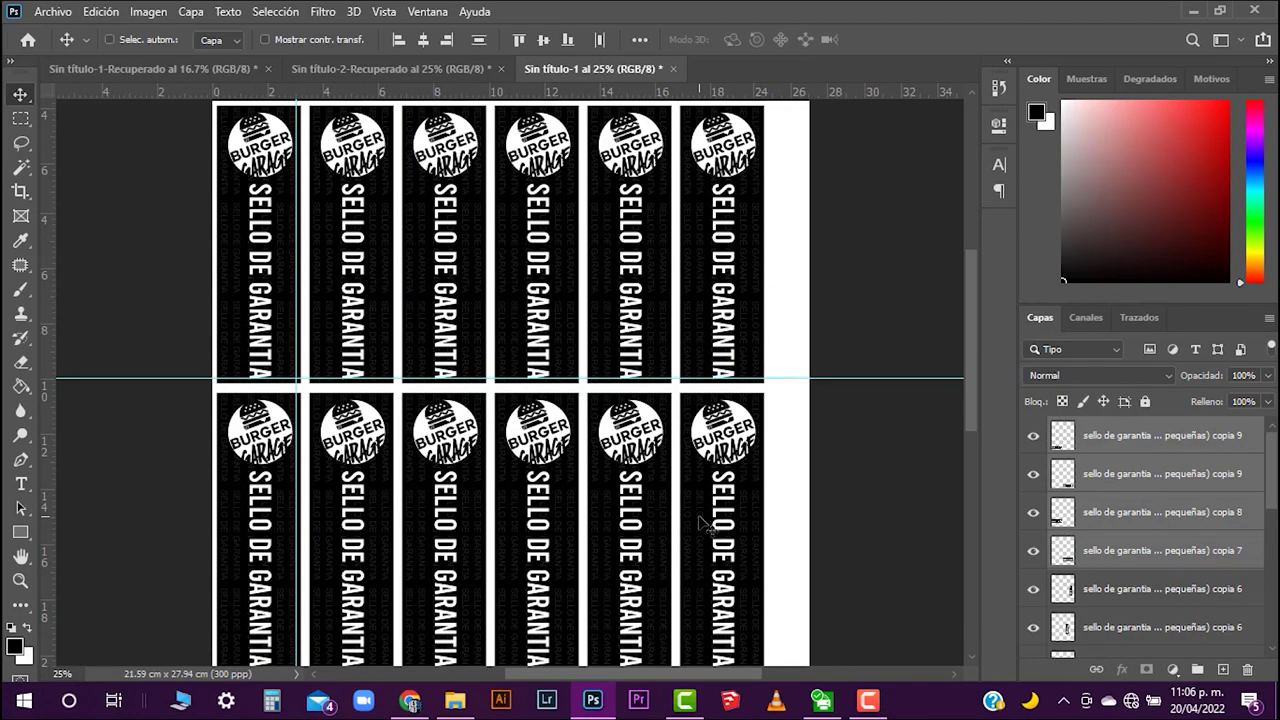
scroll(703, 522, "down", 2)
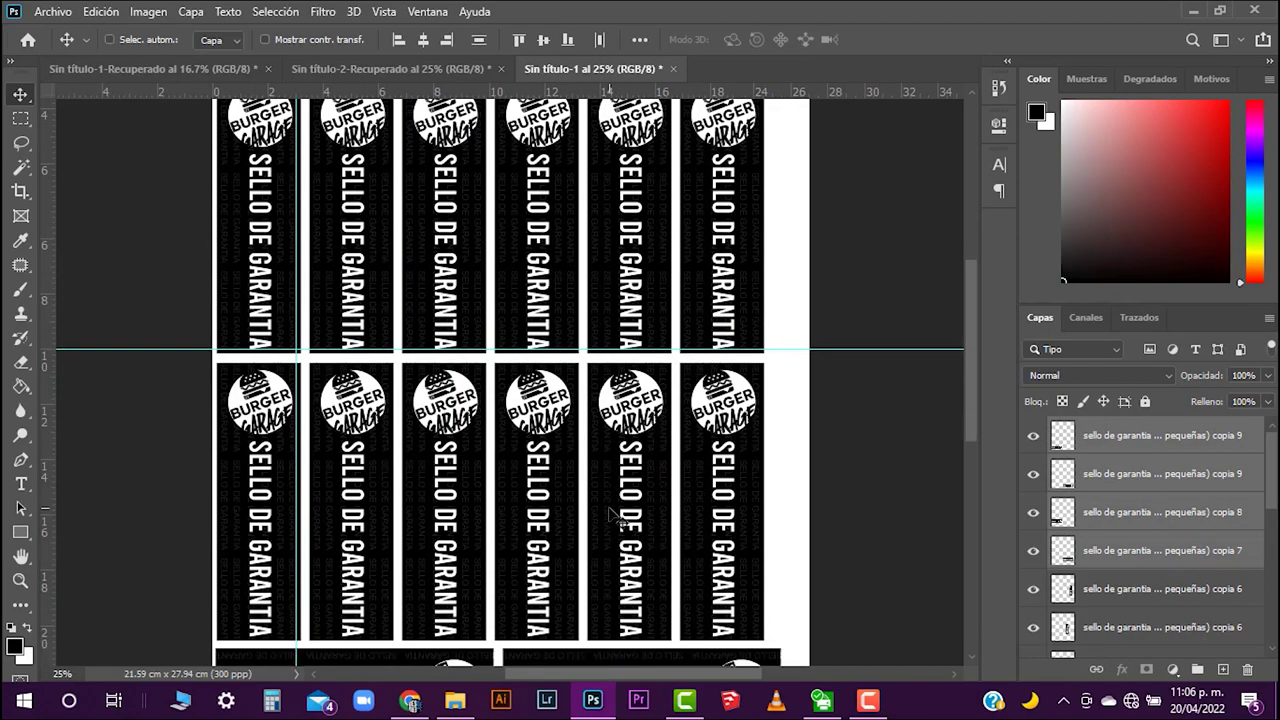
scroll(680, 525, "up", 5)
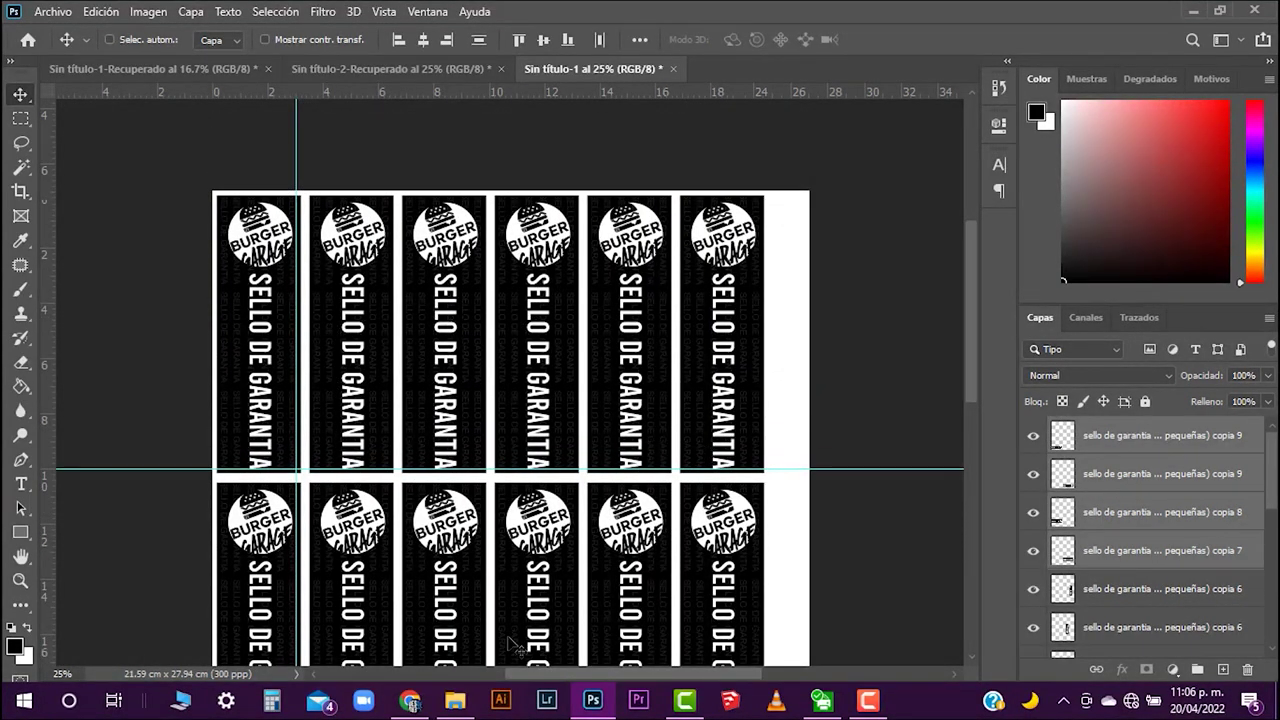
scroll(571, 591, "down", 10)
scroll(575, 592, "up", 2)
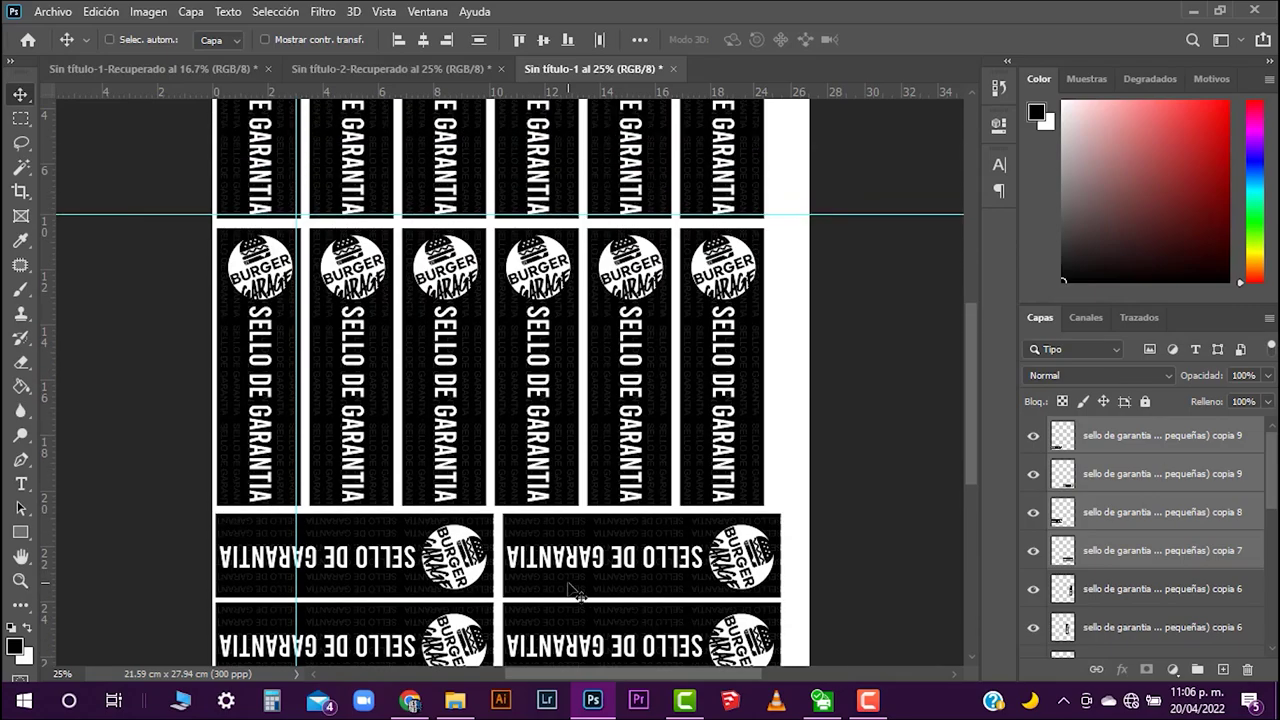
key("ctrl+minus")
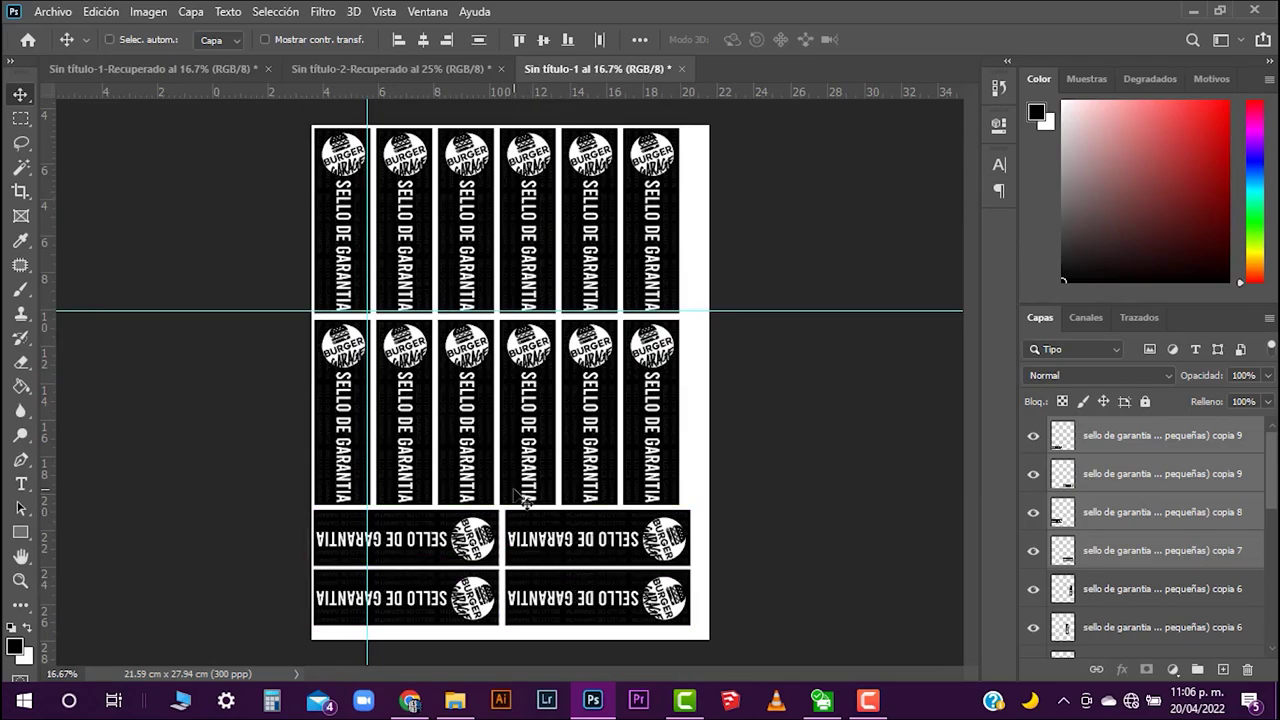